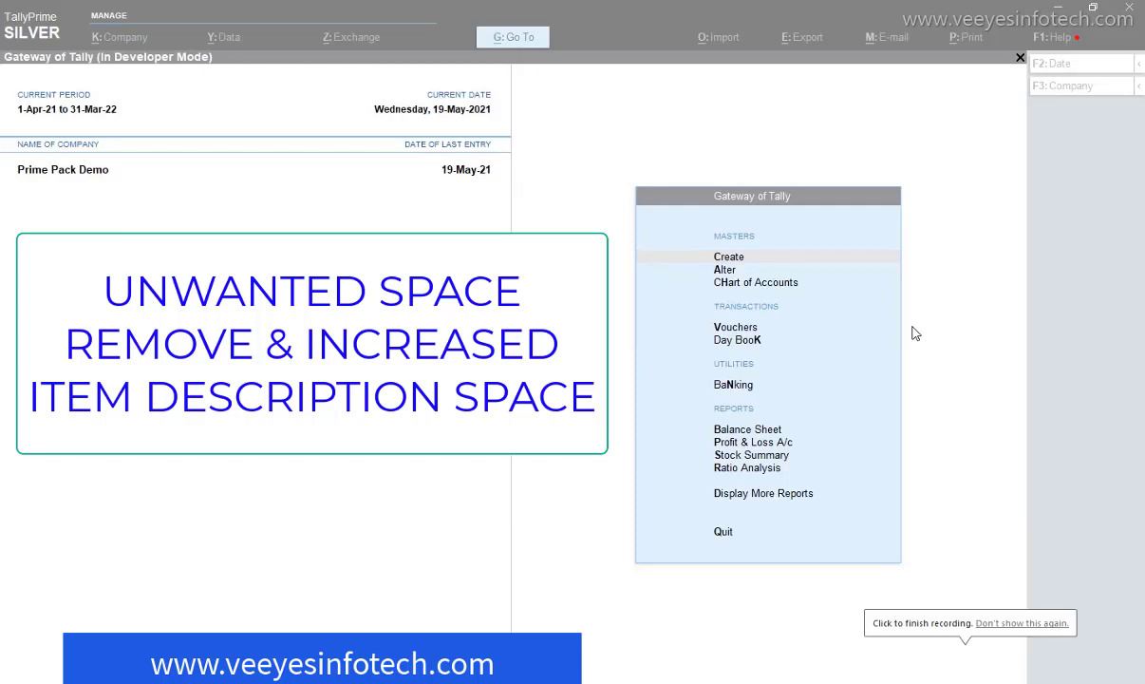
Open sales voucher No. 2 from the May entries of the Sales Register
click(915, 332)
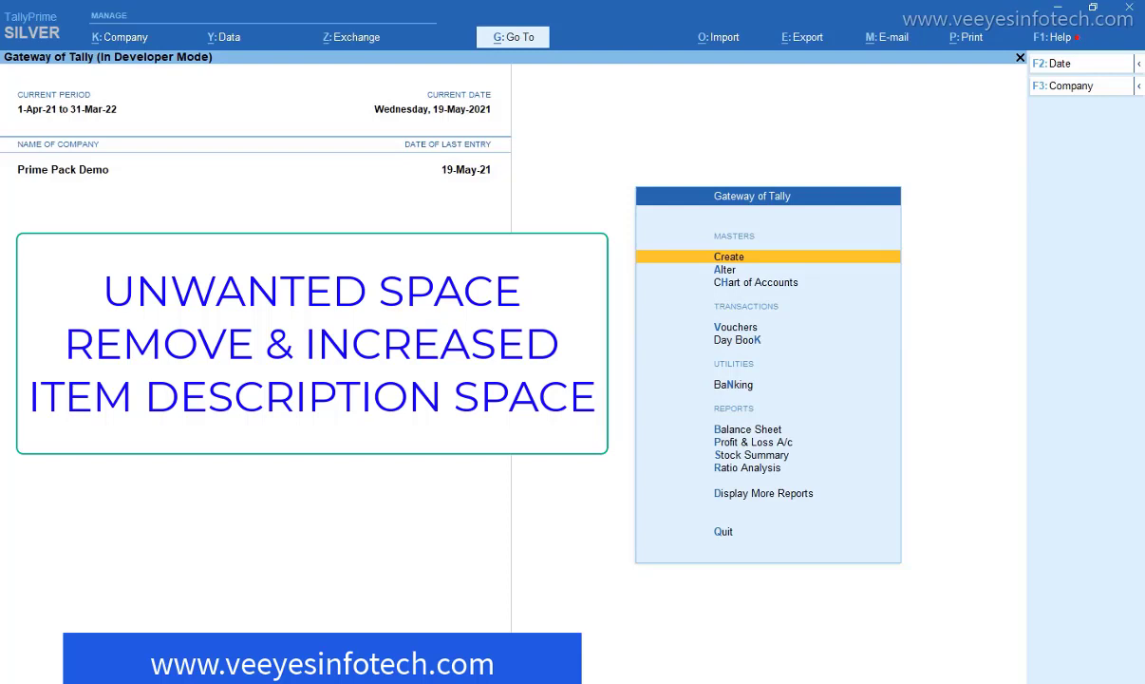
key(d)
key(a)
key(s)
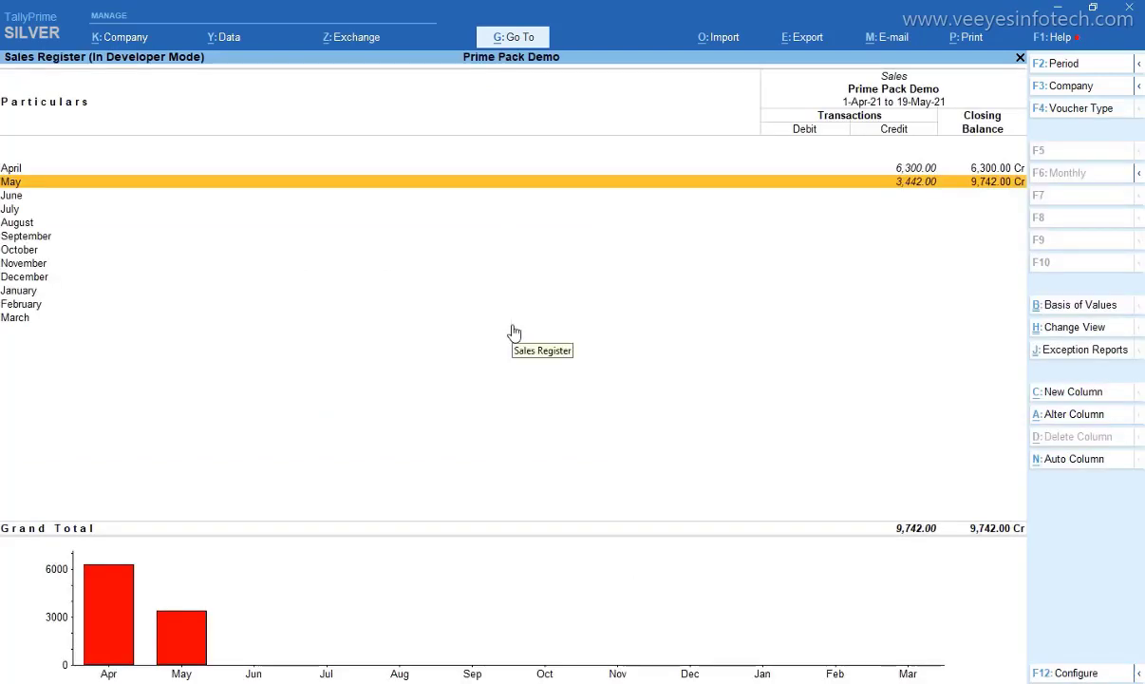
key(Return)
key(Return)
Preview the voucher's Tax Invoice printout to examine its layout, and close the preview
key(alt+p)
key(Return)
key(i)
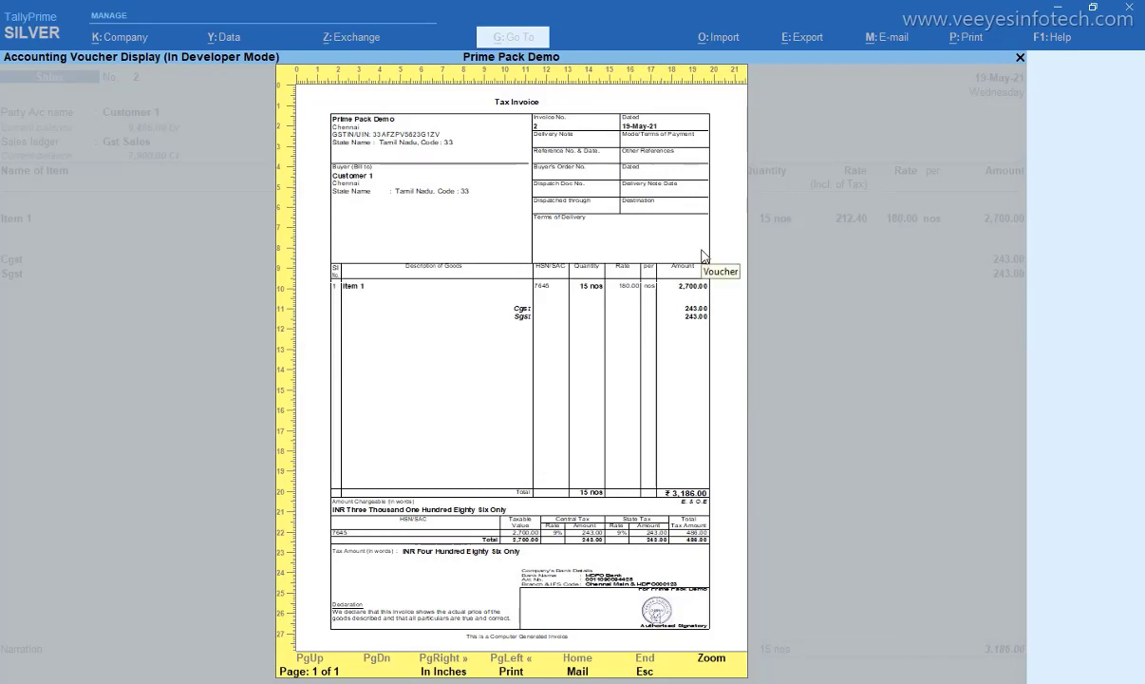
key(Escape)
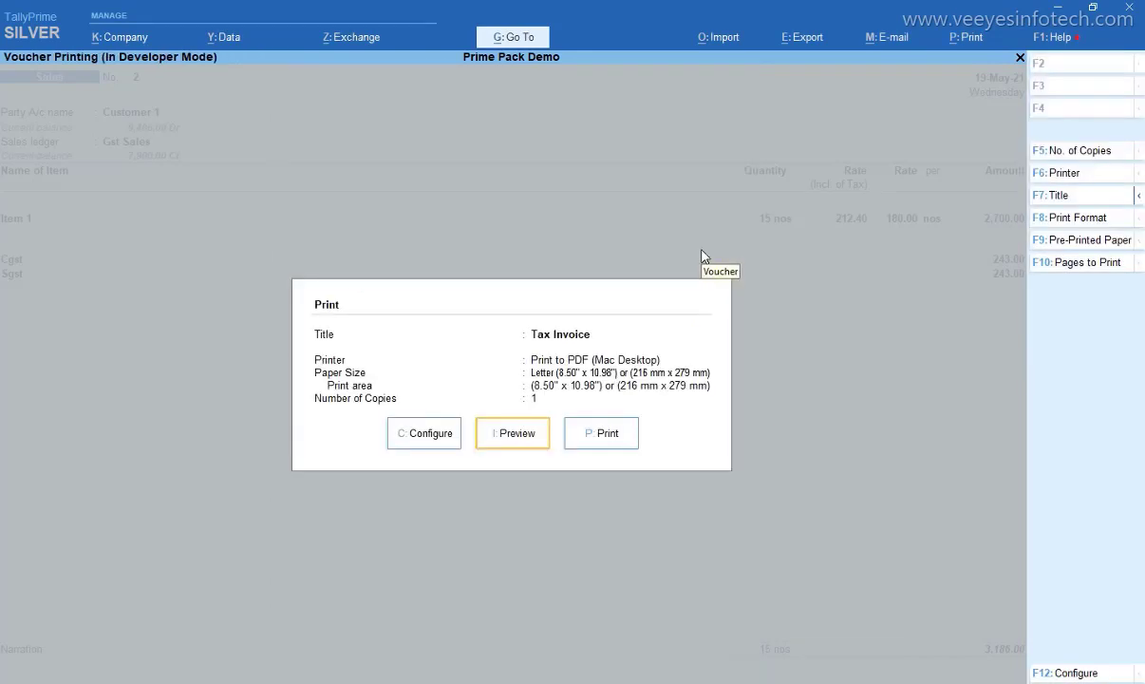
Examine the invoice height and width settings in the sales voucher's print configuration
key(Left)
key(Return)
scroll(587, 254, down, 10)
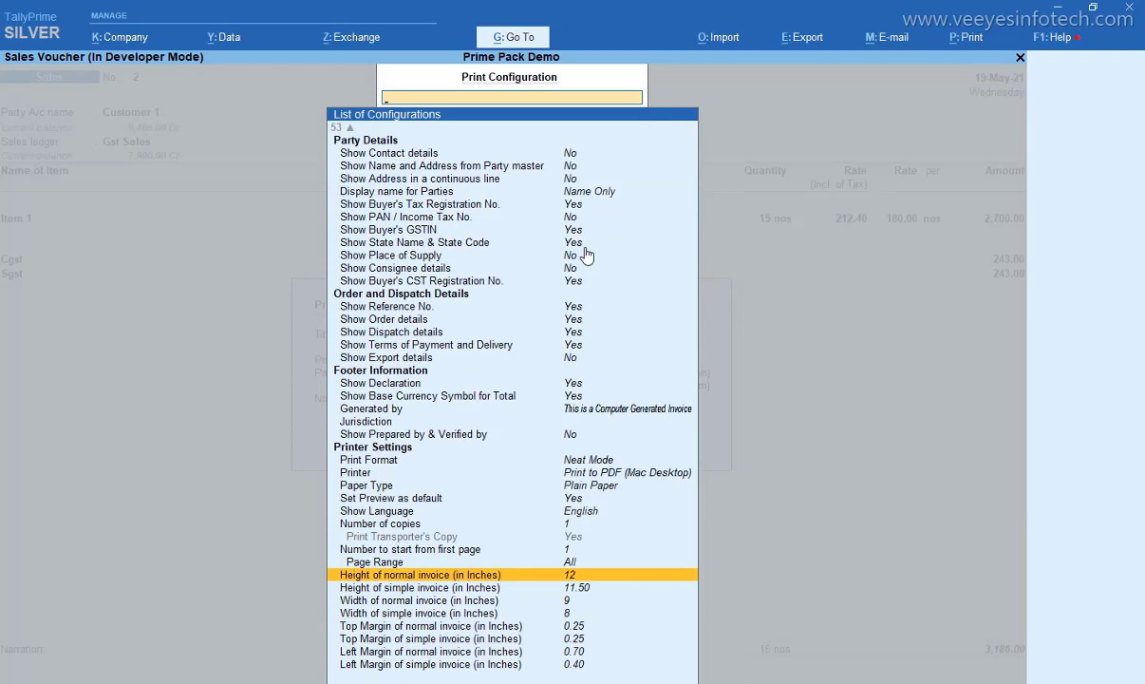
key(Down)
key(Down)
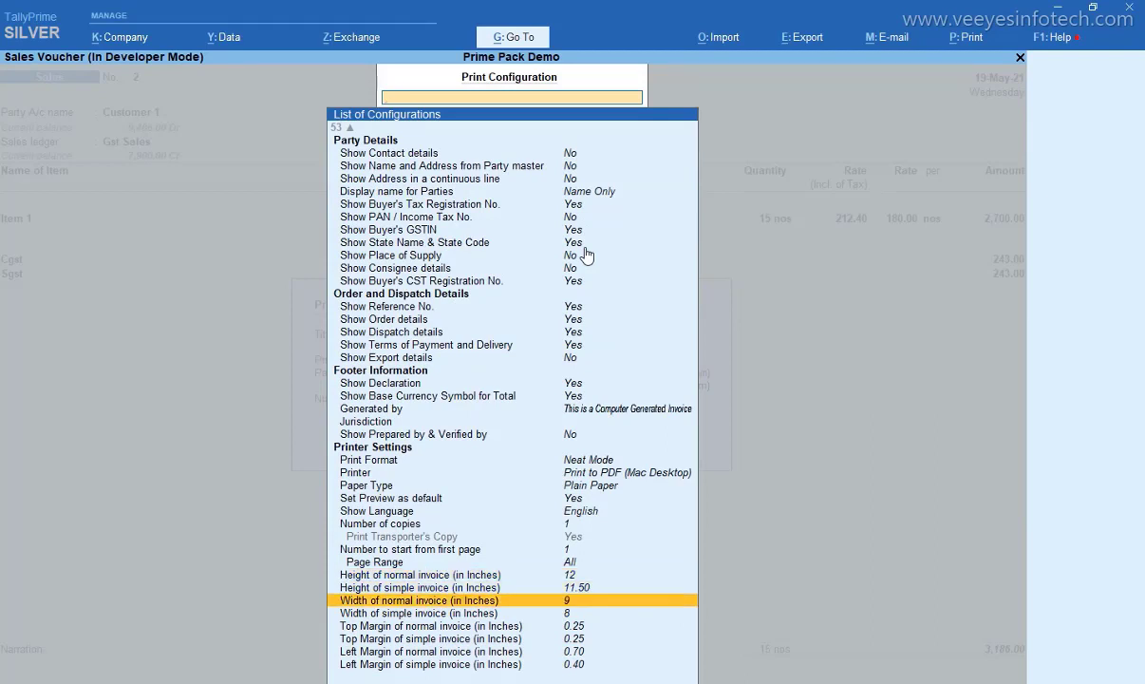
key(Up)
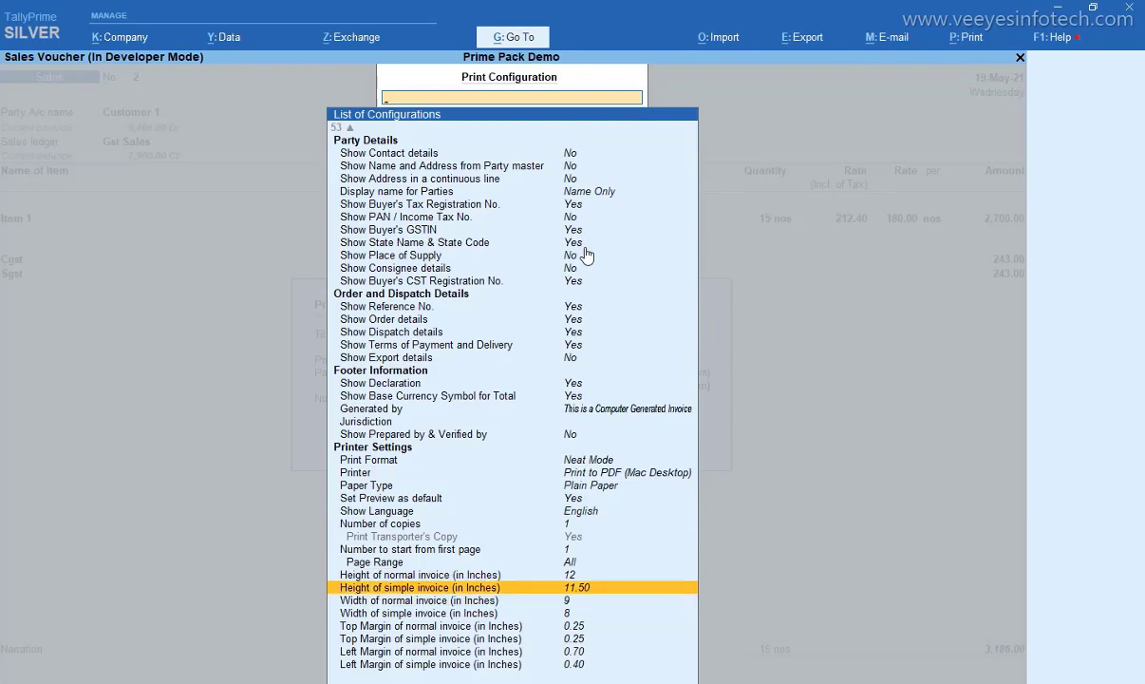
key(Up)
key(Down)
key(Escape)
Check the space between the header and the item table in the Tax Invoice preview, and return to the voucher
key(Right)
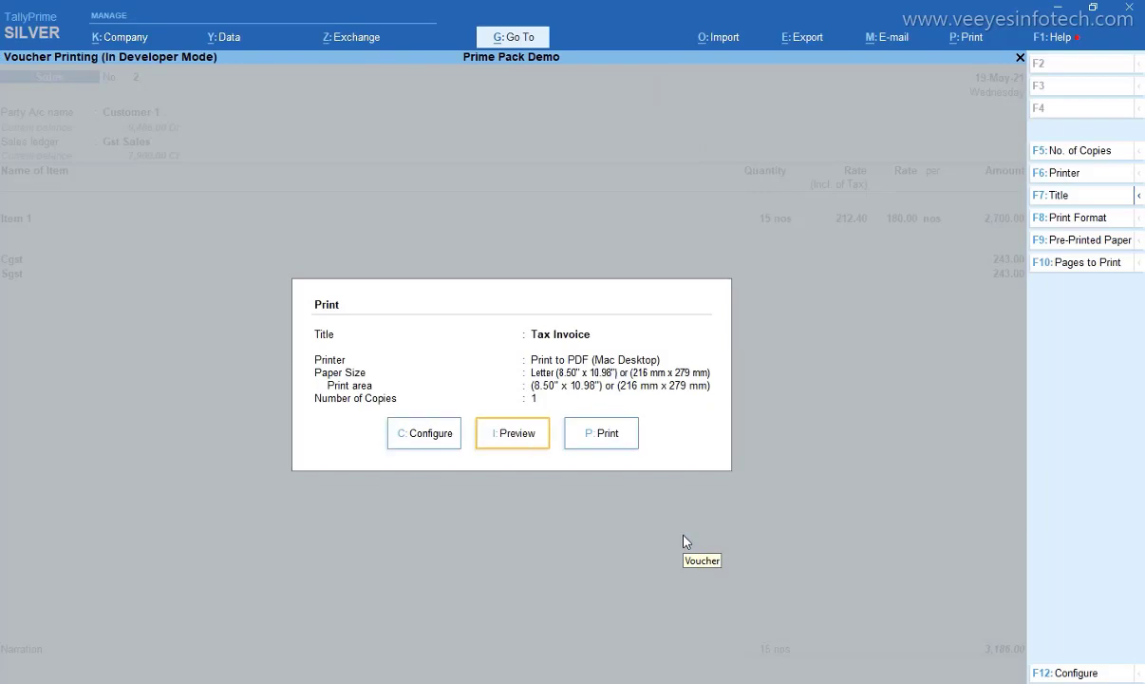
key(Return)
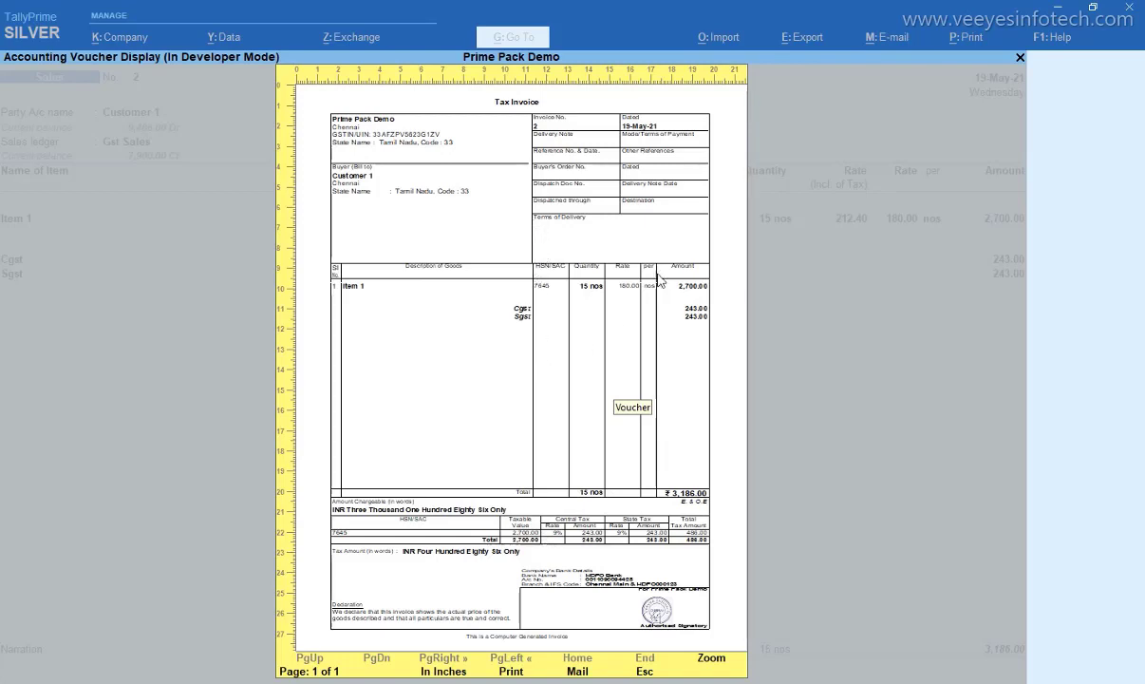
key(Escape)
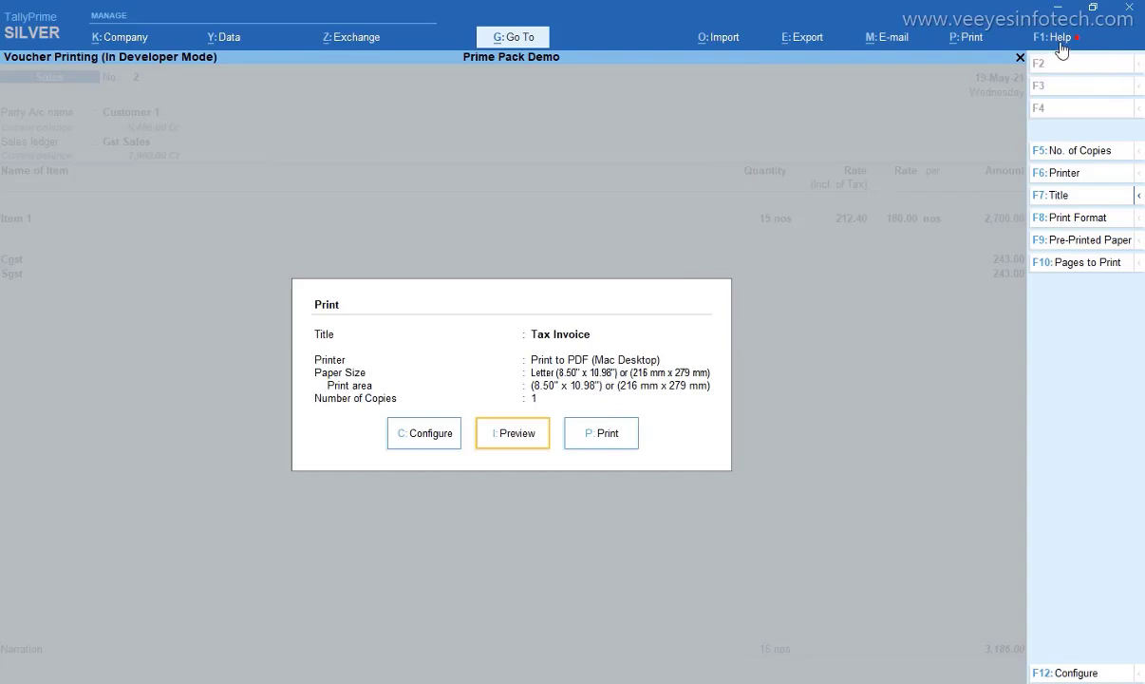
key(Escape)
Set the spacecut.tcp add-on to load in the TDL configuration, save it, and return to the sales voucher
click(1058, 40)
click(980, 148)
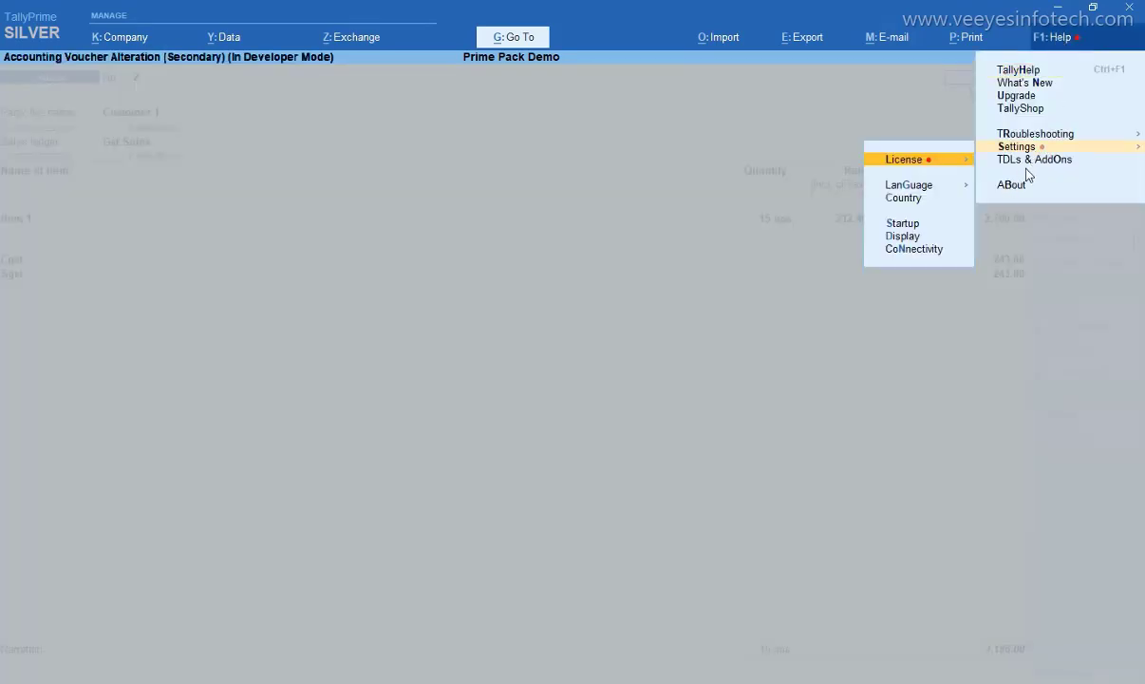
click(1041, 159)
click(1040, 118)
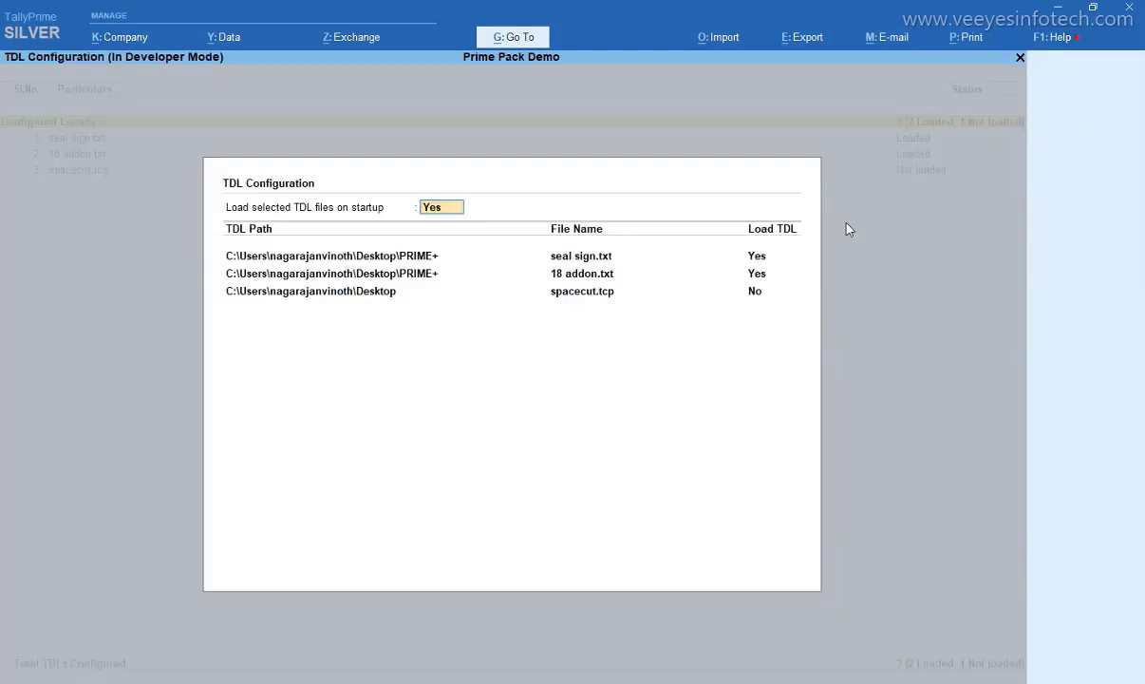
click(755, 296)
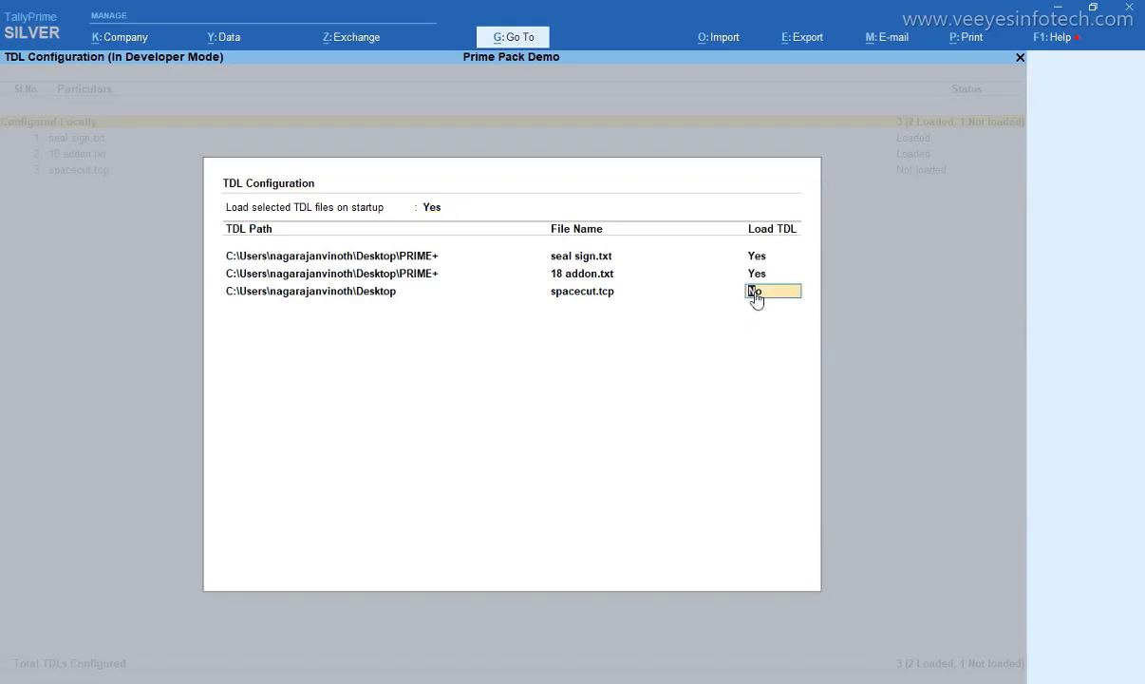
key(y)
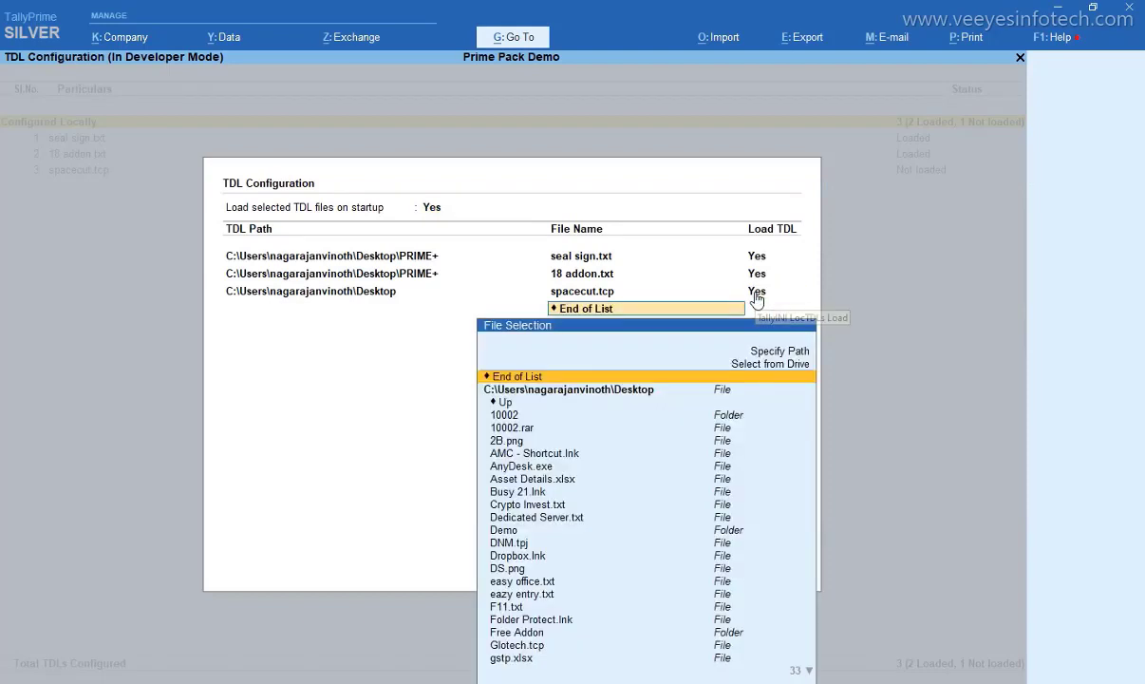
key(ctrl+a)
key(Escape)
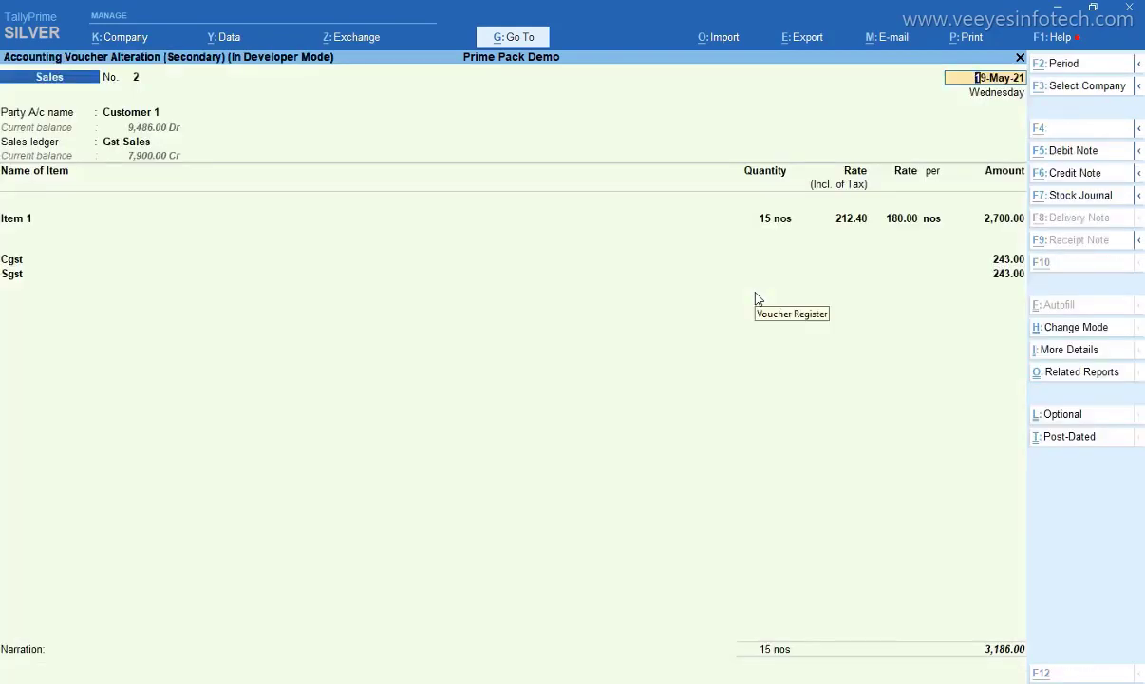
Preview the Tax Invoice of voucher No. 2 with the spacecut.tcp add-on loaded
key(alt+p)
key(Return)
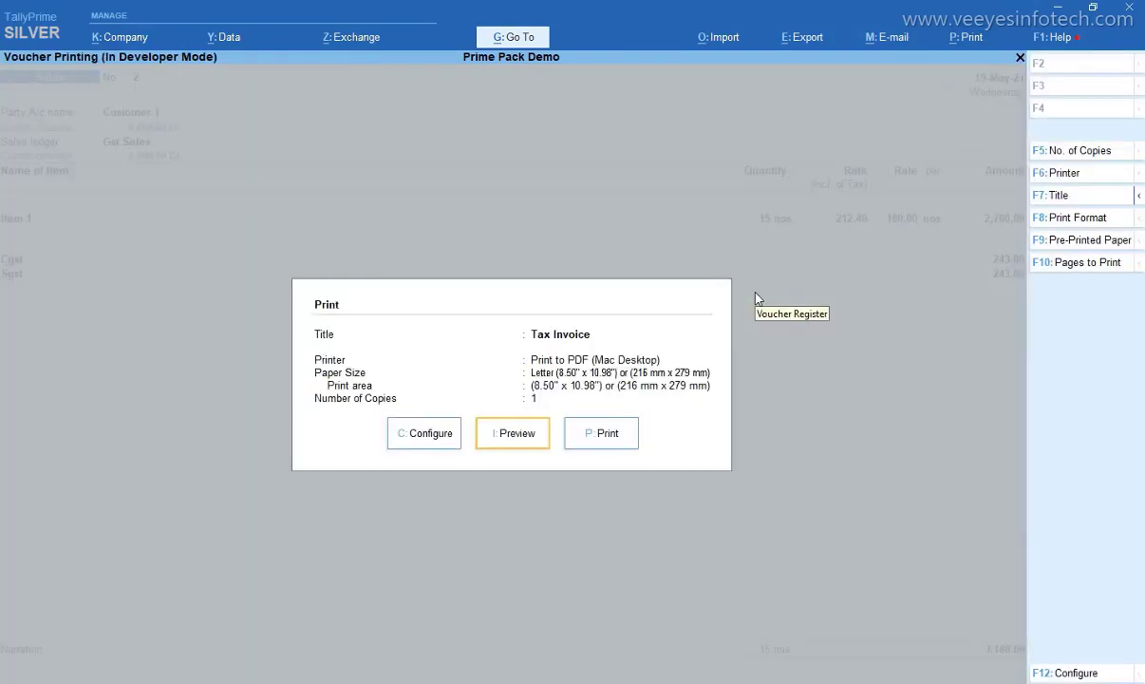
key(i)
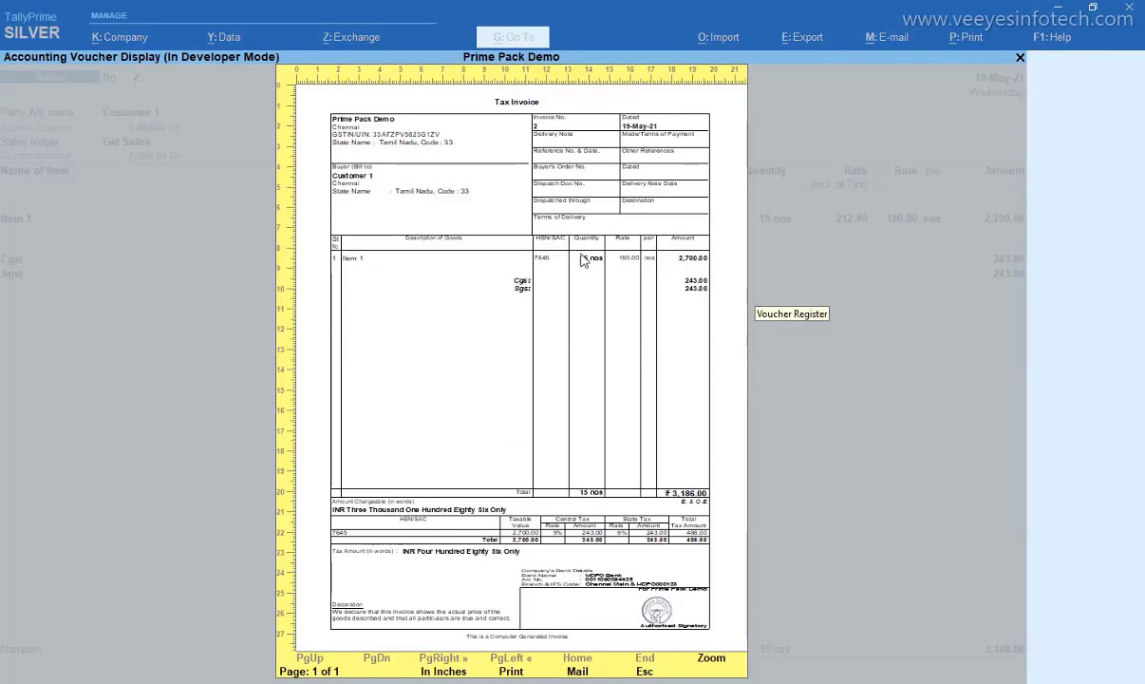